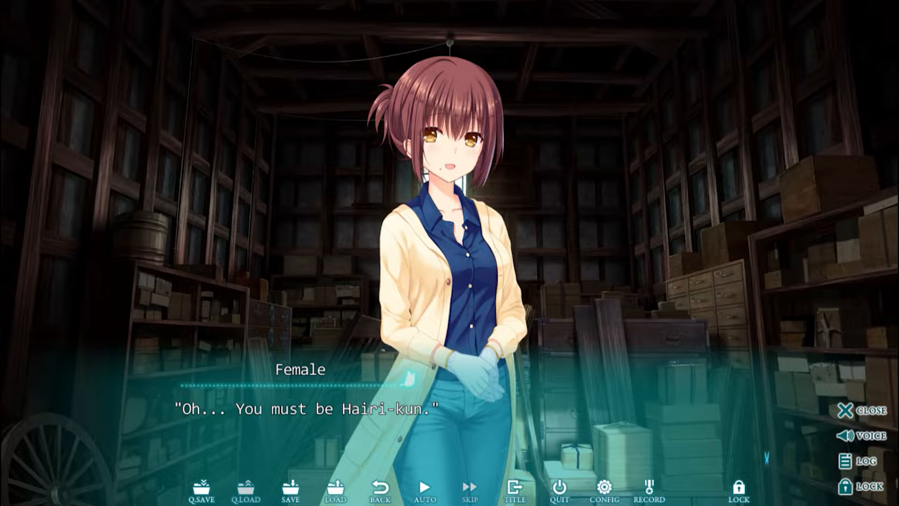
- Advance the dialogue from the storehouse meeting toward the pier scene
key("Return")
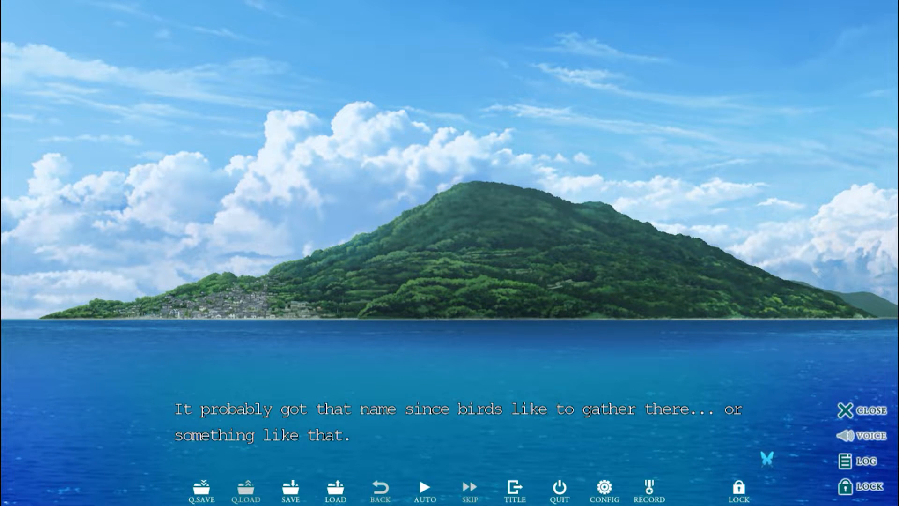
- Answer the 'For the moment, I'm...' choice with 'A wounded migratory bird'
key("Return")
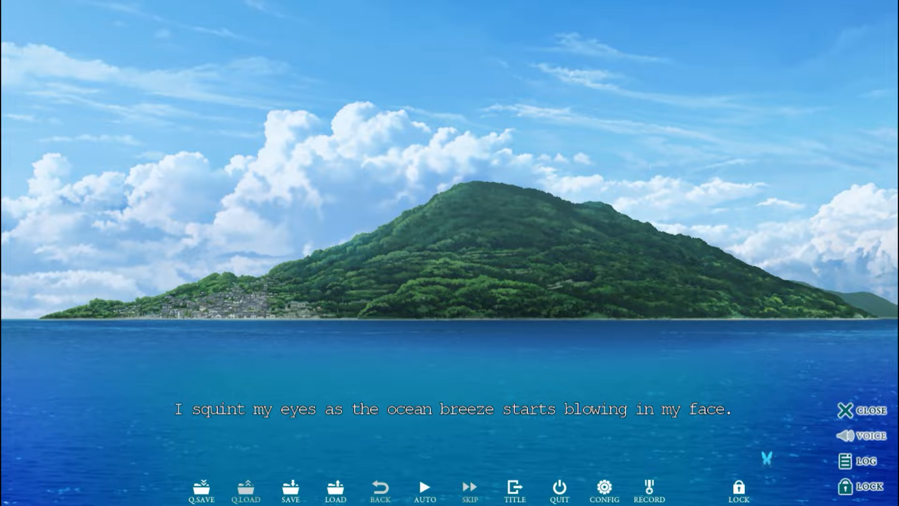
key("Return")
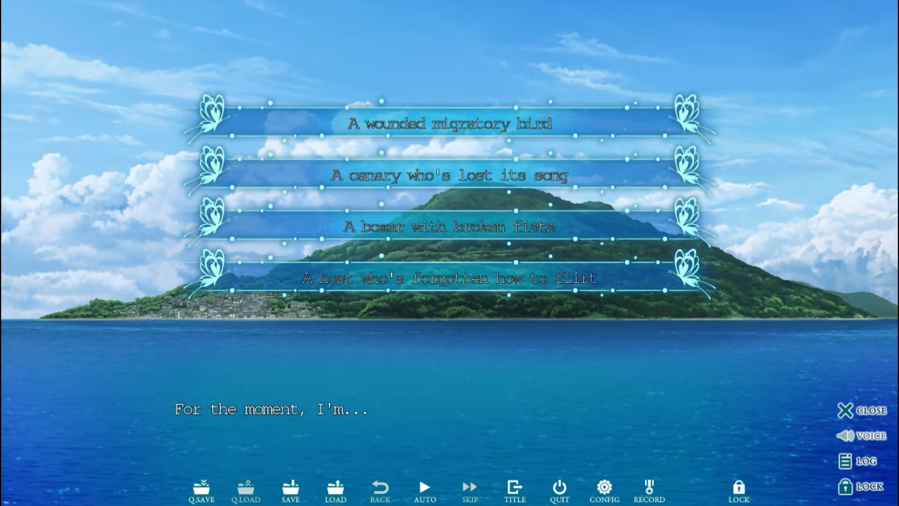
key("Down")
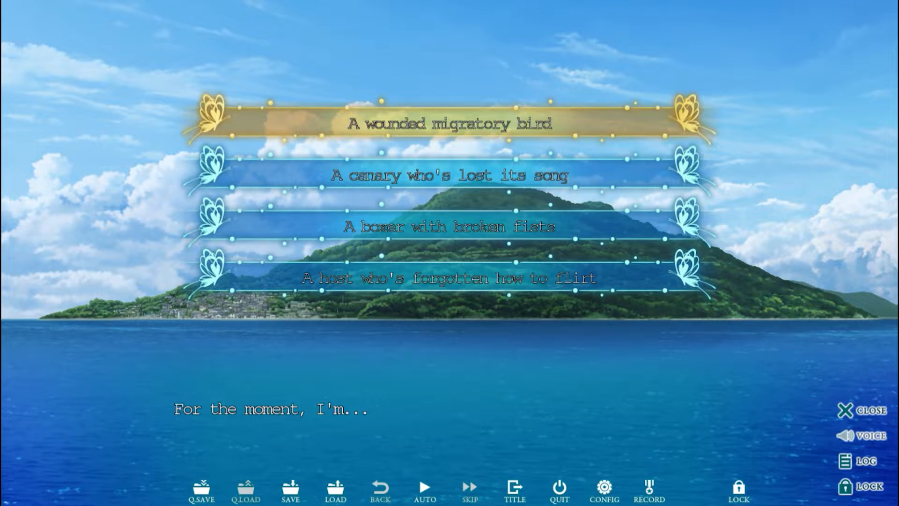
key("Down")
key("Return")
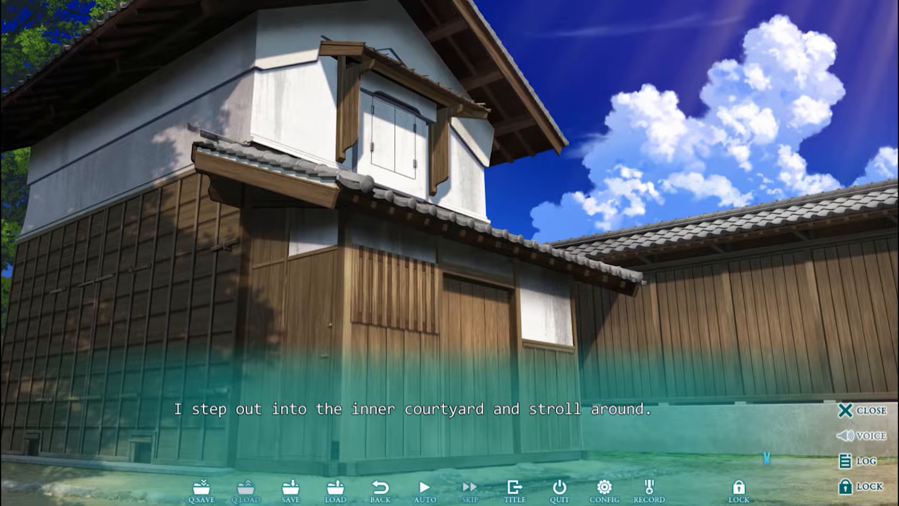
- Read through Kyouko's courtyard conversation with Hairi toward the night scene
key("Return")
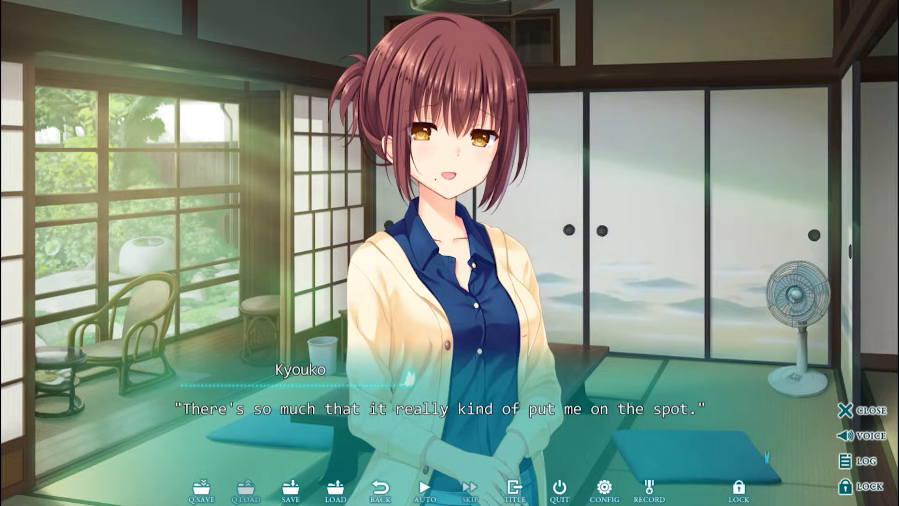
key("Return")
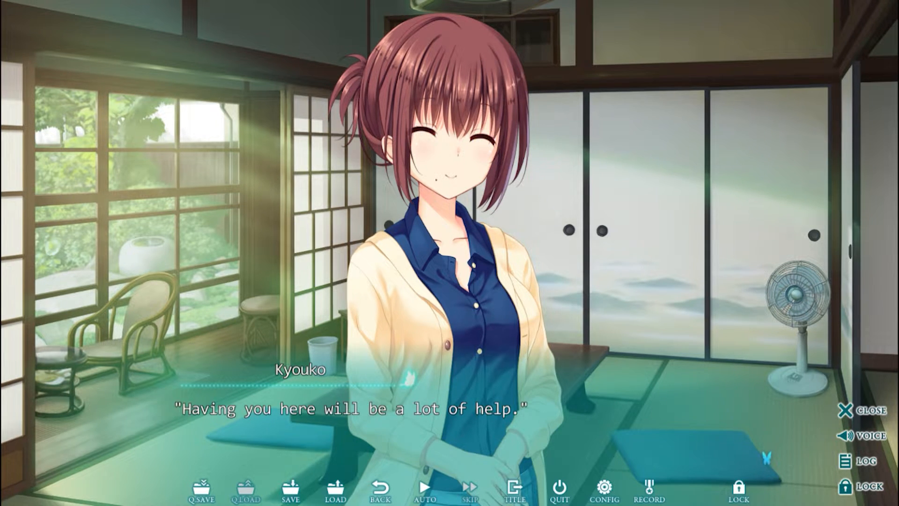
key("Return")
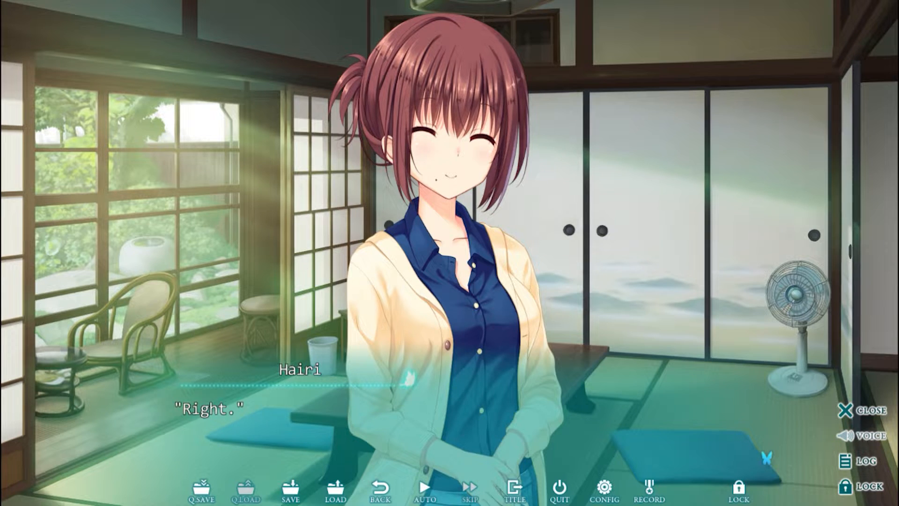
key("Return")
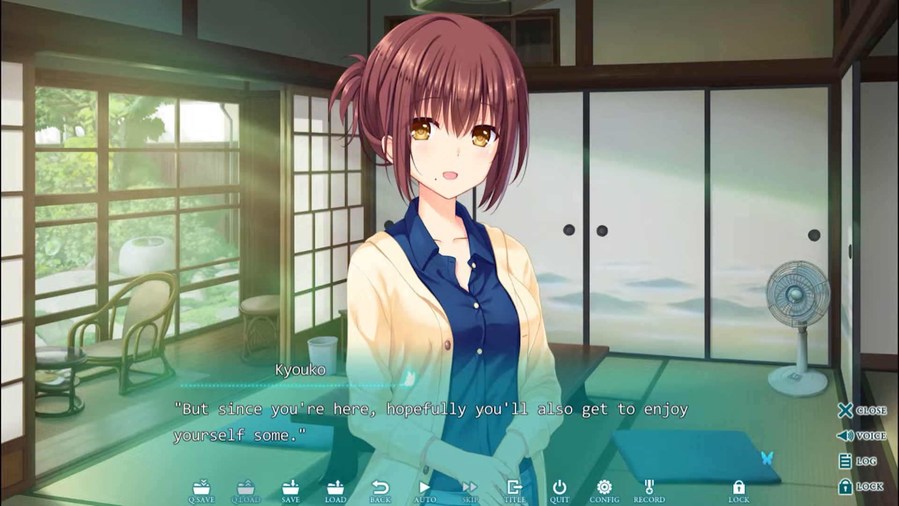
key("Return")
key("a")
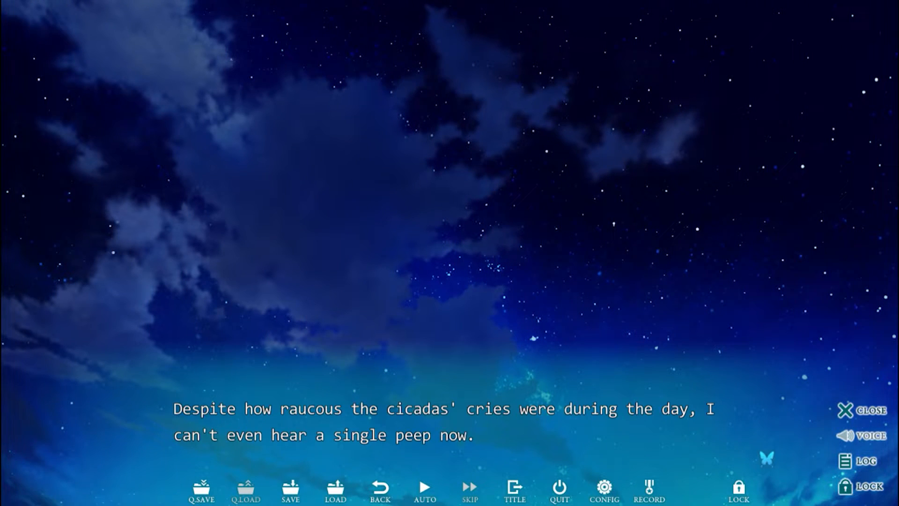
- Continue the night-sky narration until the Torishirojima Map Select screen for 7/29
key("Return")
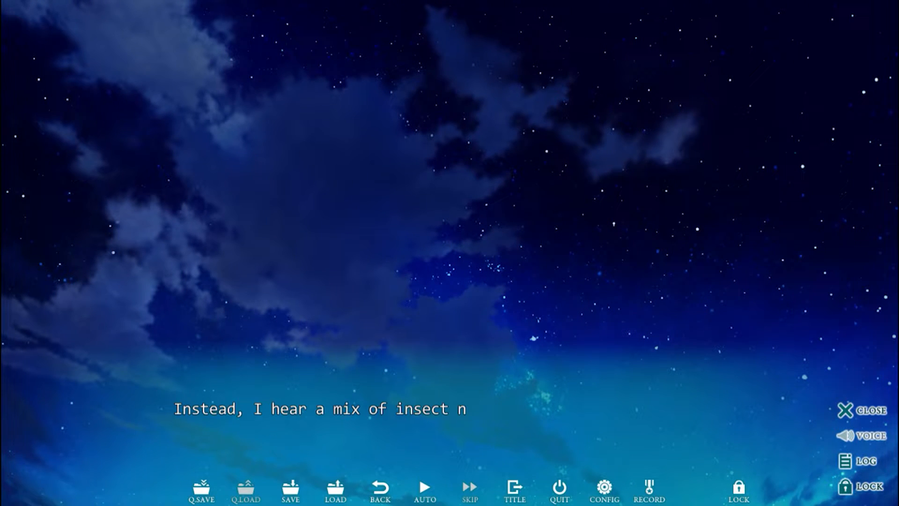
key("Return")
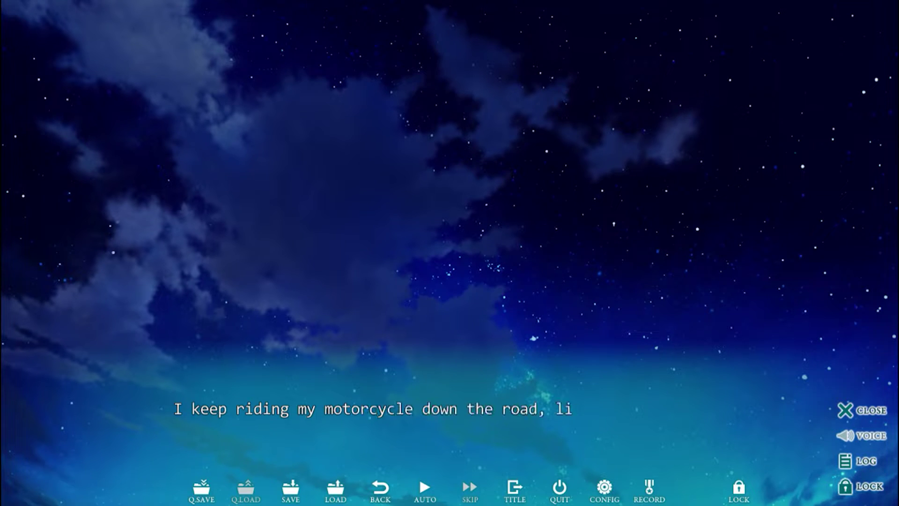
key("Return")
key("Return")
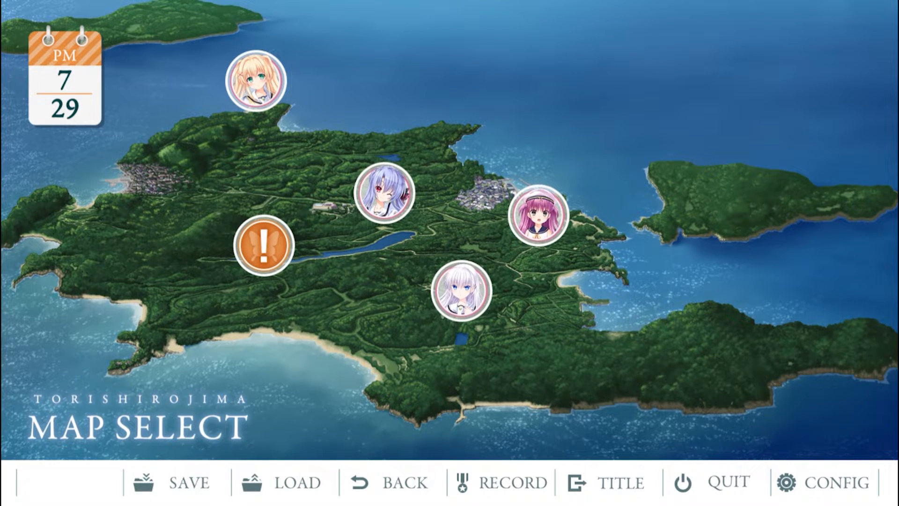
- Visit a character's spot on the island map, then view the RECORD collection
left_click(460, 288)
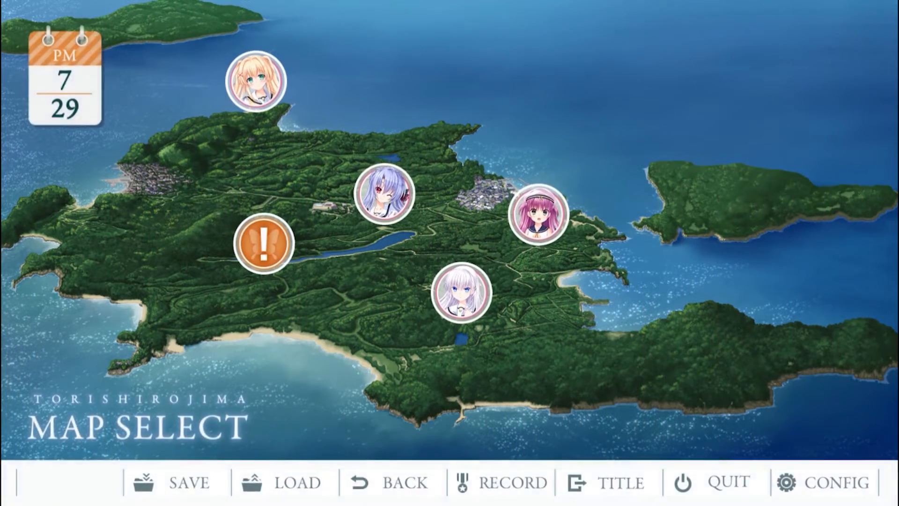
left_click(512, 482)
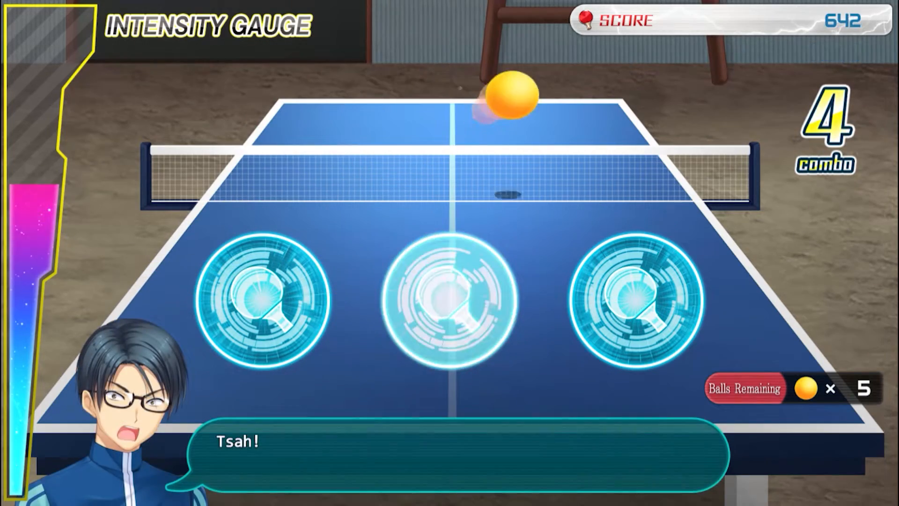
- Return three balls to the right, left and centre targets, raising the combo to 7
key("Right")
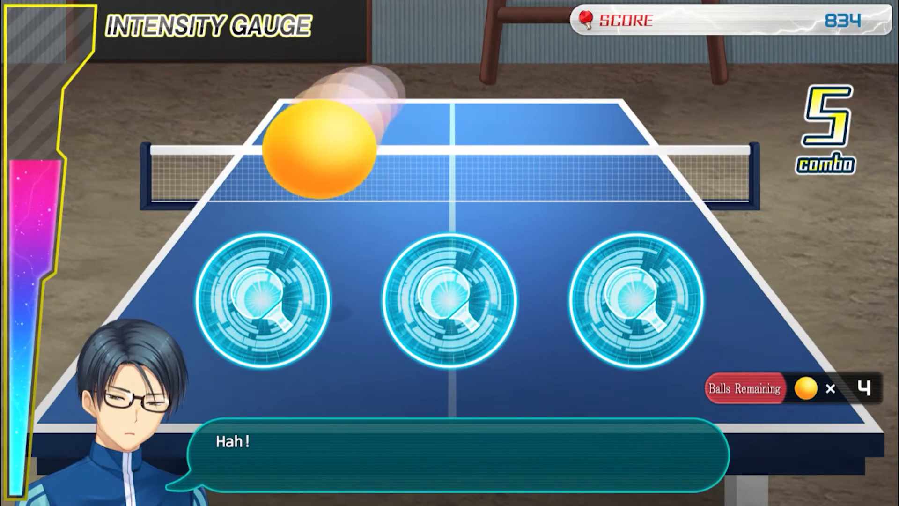
key("Left")
key("Down")
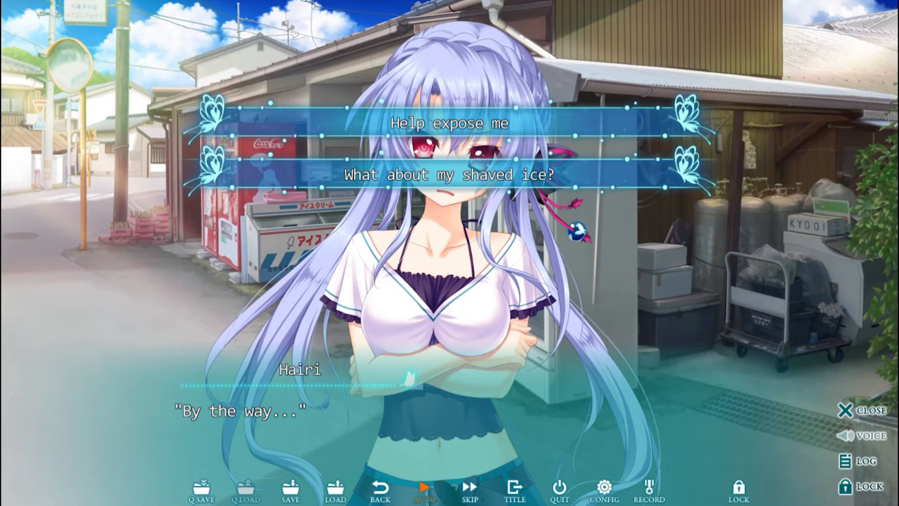
- Pick 'What about my shaved ice?' so Hairi begins her reply
key("Down")
key("Return")
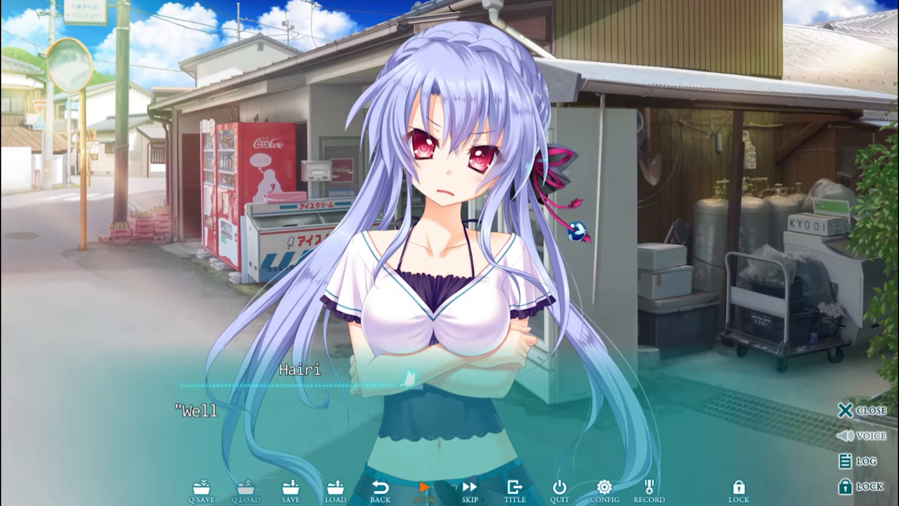